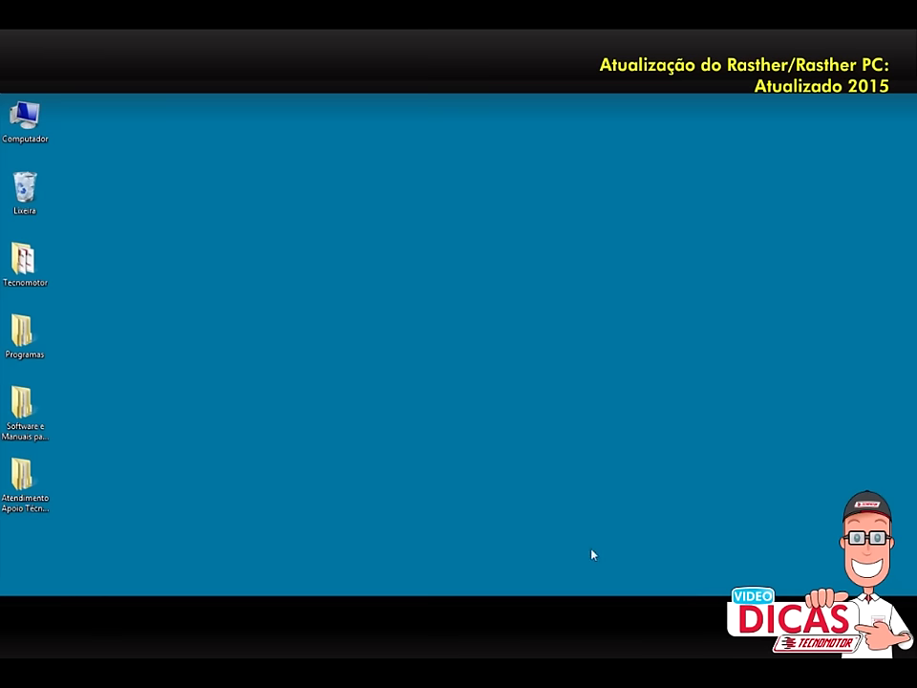
Open the Tecnomotor website in the browser and download the Rasther PC installer from the Rasther PC page.
click(89, 631)
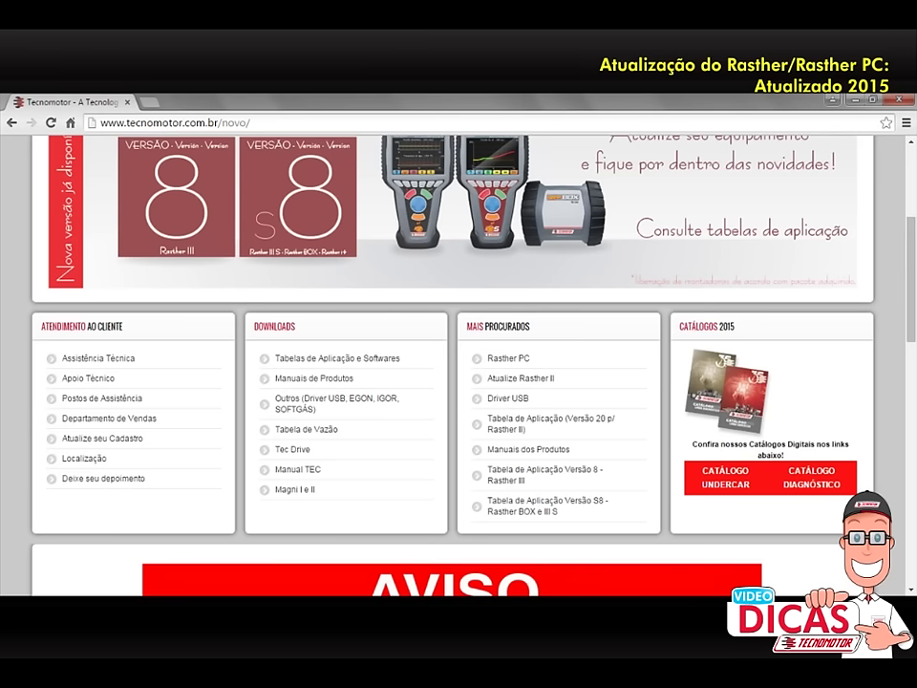
click(509, 358)
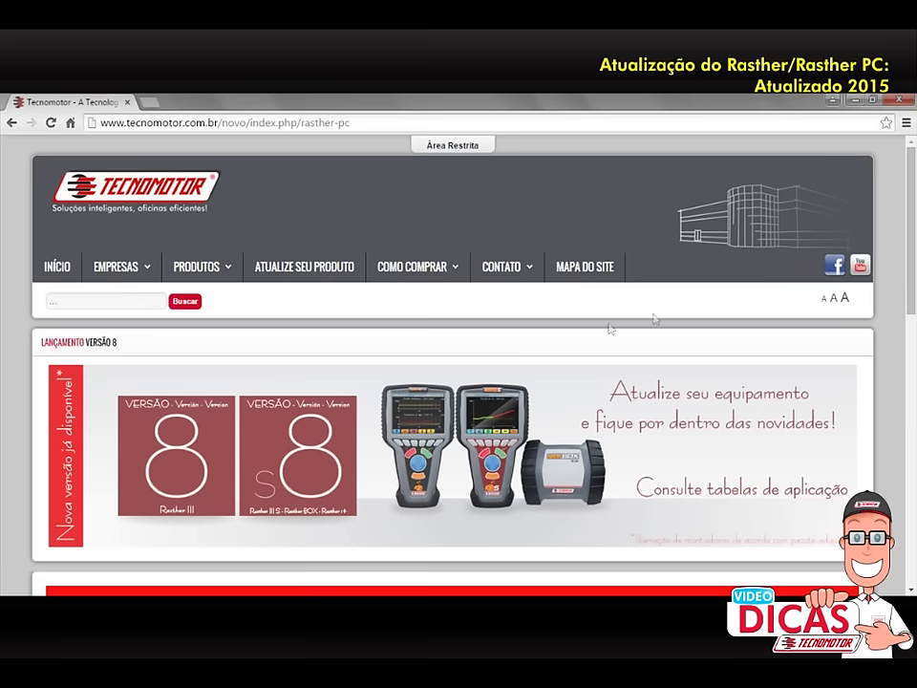
drag(913, 220, 915, 355)
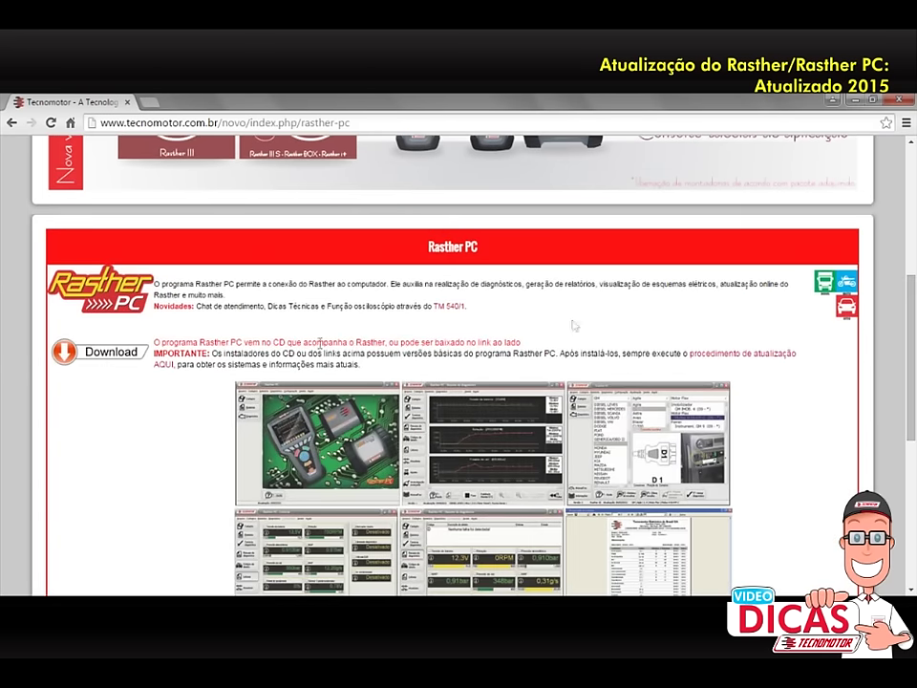
click(94, 361)
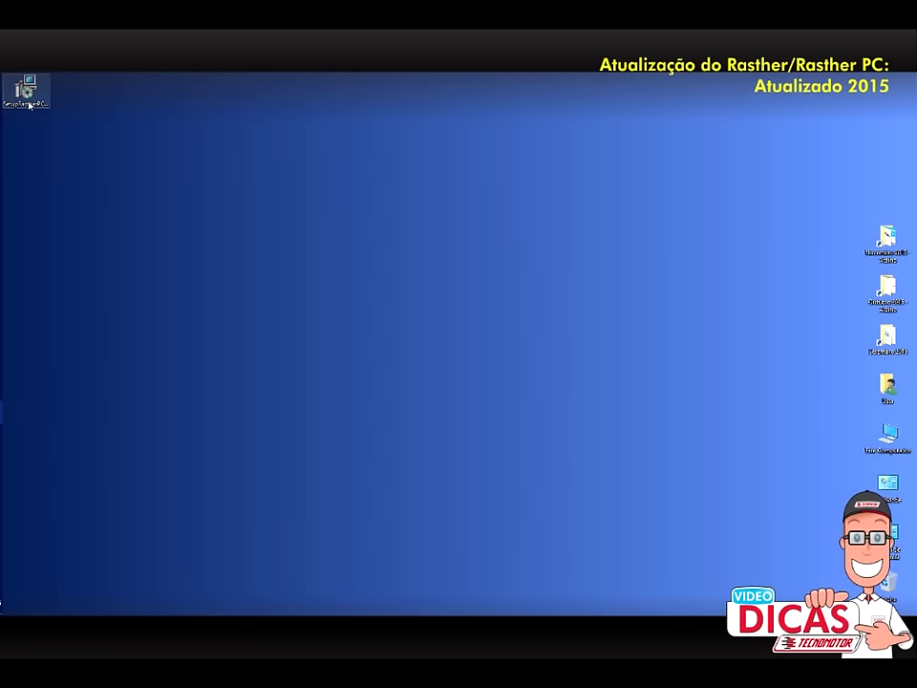
Run the SetupRastherPC installer in Português (Brasil) and install RastherPC with the desktop and quick-launch icons.
click(29, 105)
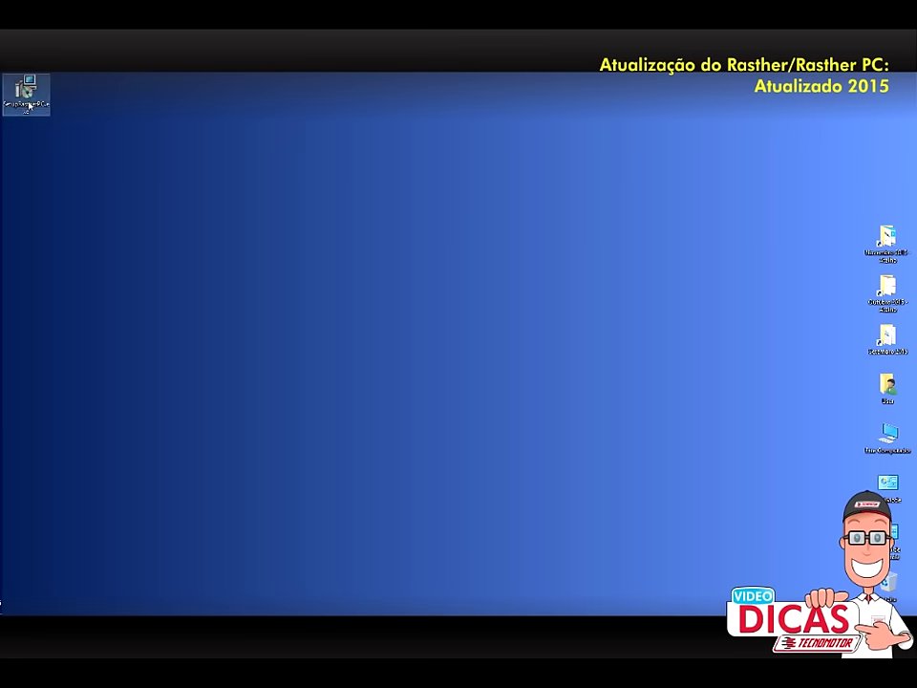
double_click(28, 105)
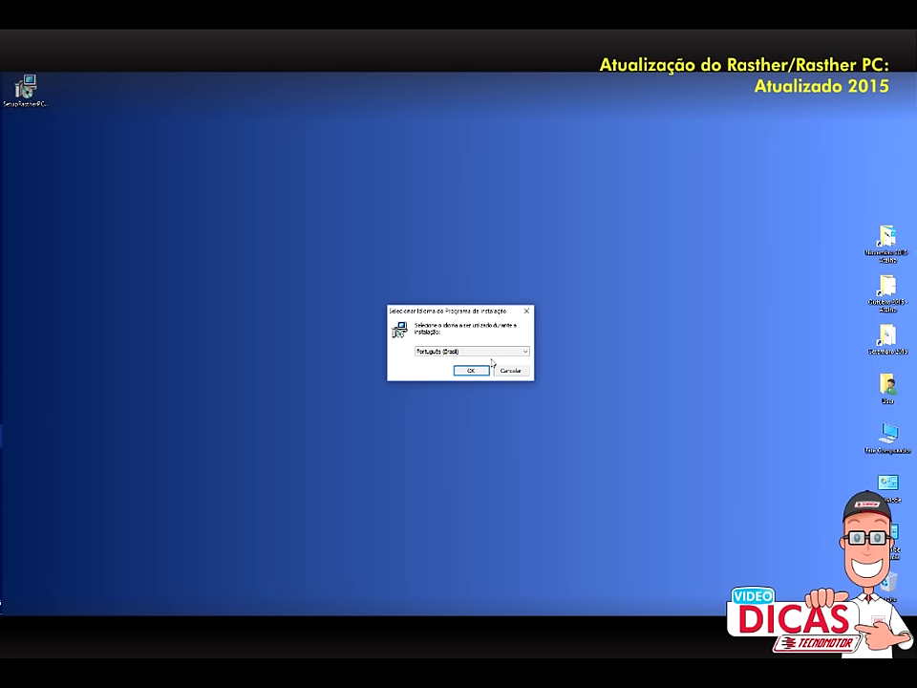
click(481, 371)
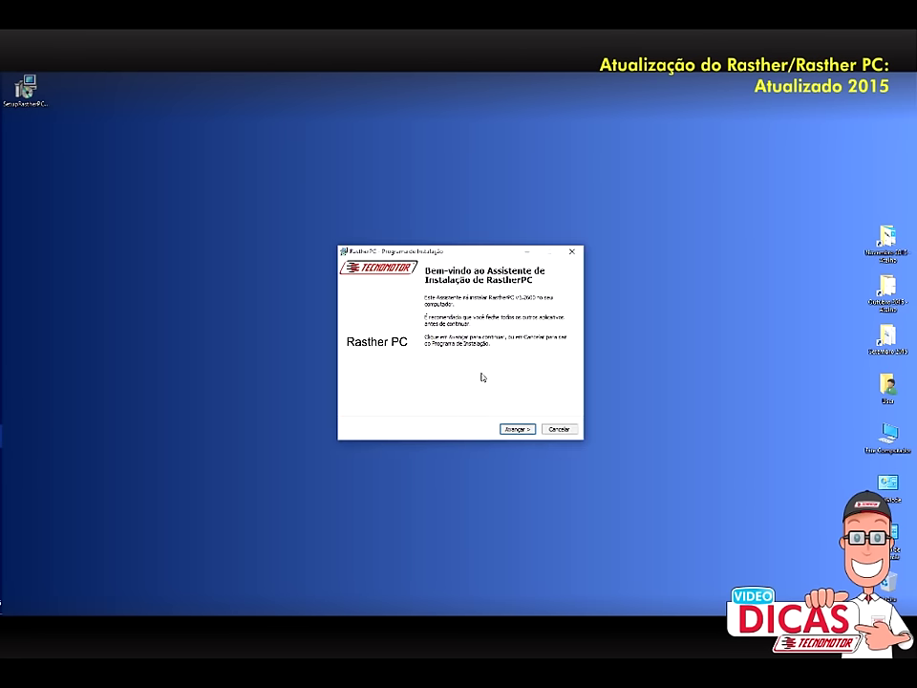
click(520, 430)
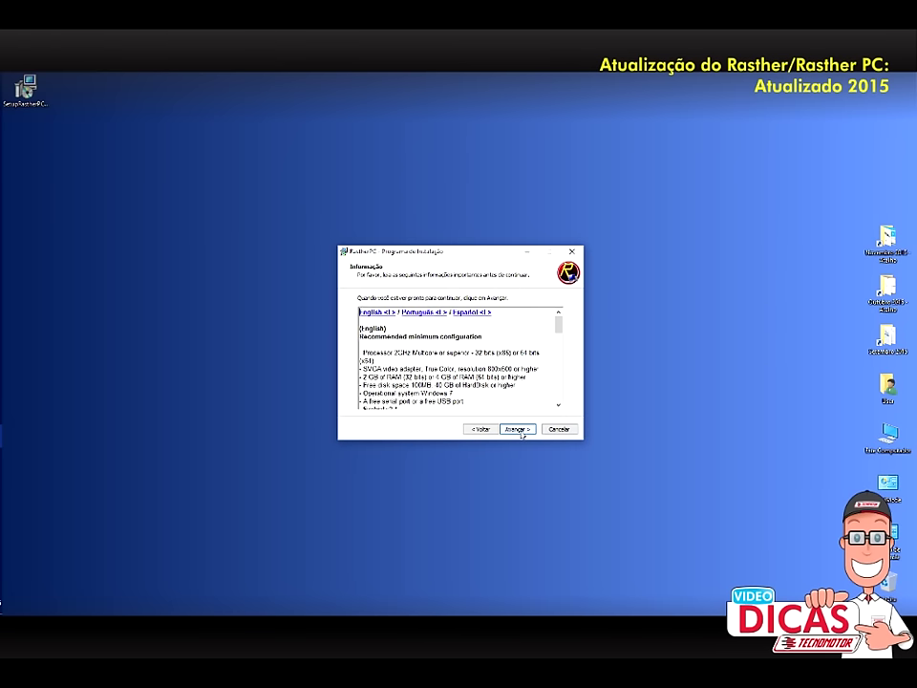
click(516, 429)
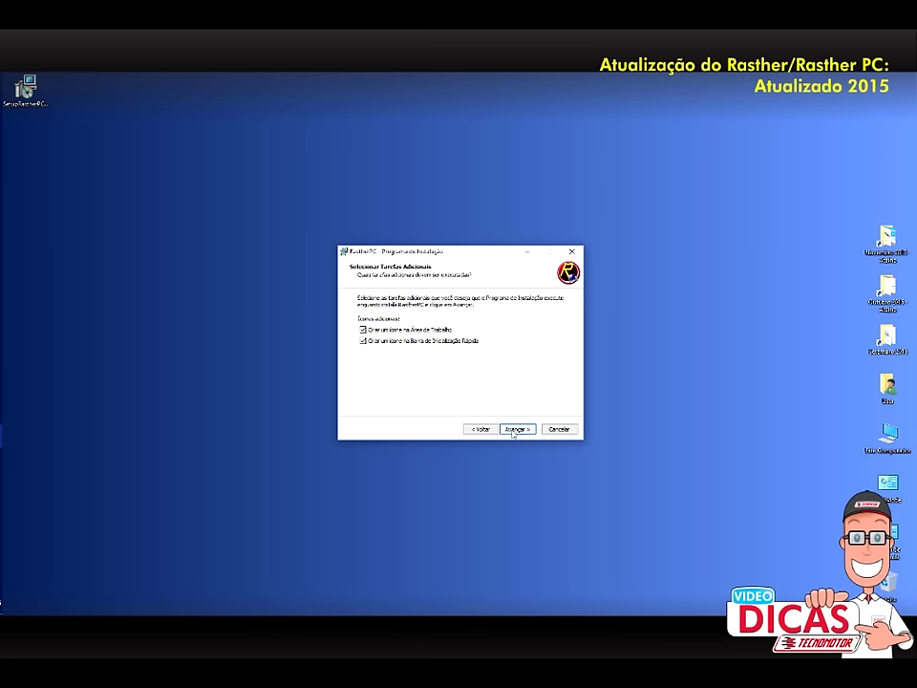
click(510, 431)
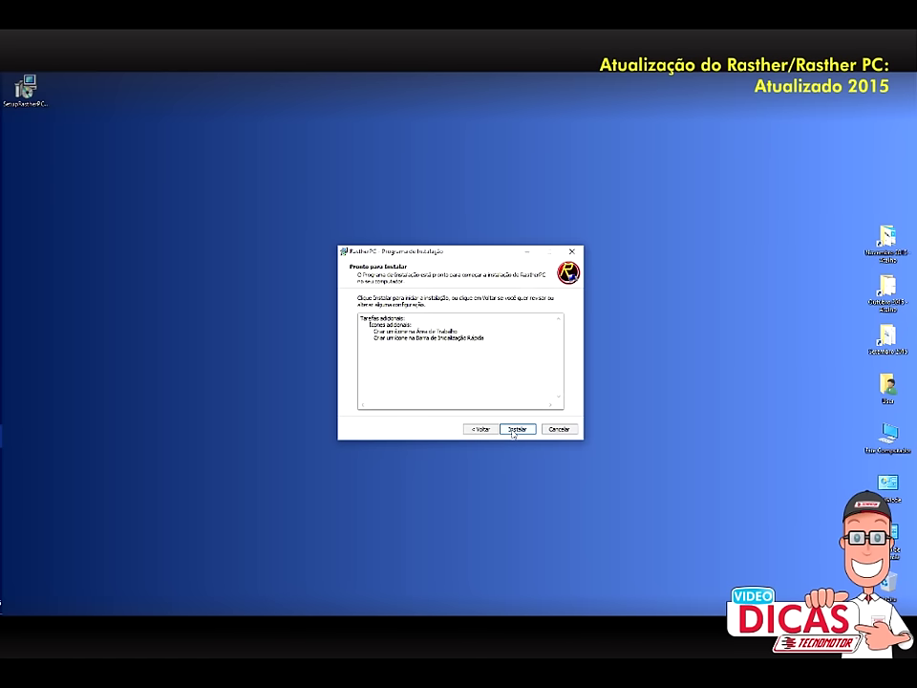
click(516, 430)
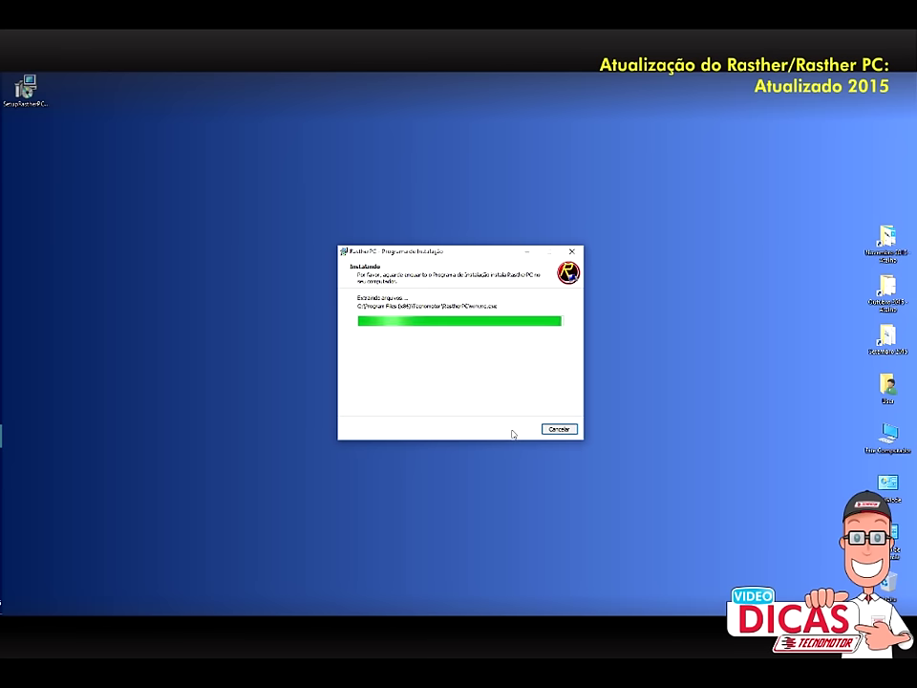
Install the RastherBox driver, accepting its licence terms and allowing the Tecnomotor device software.
click(458, 393)
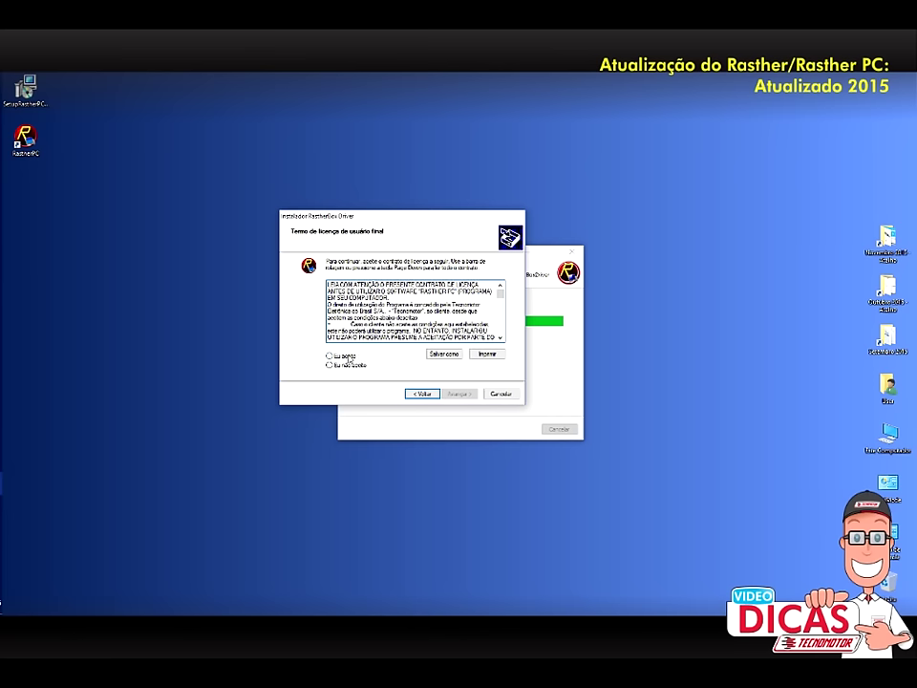
click(344, 355)
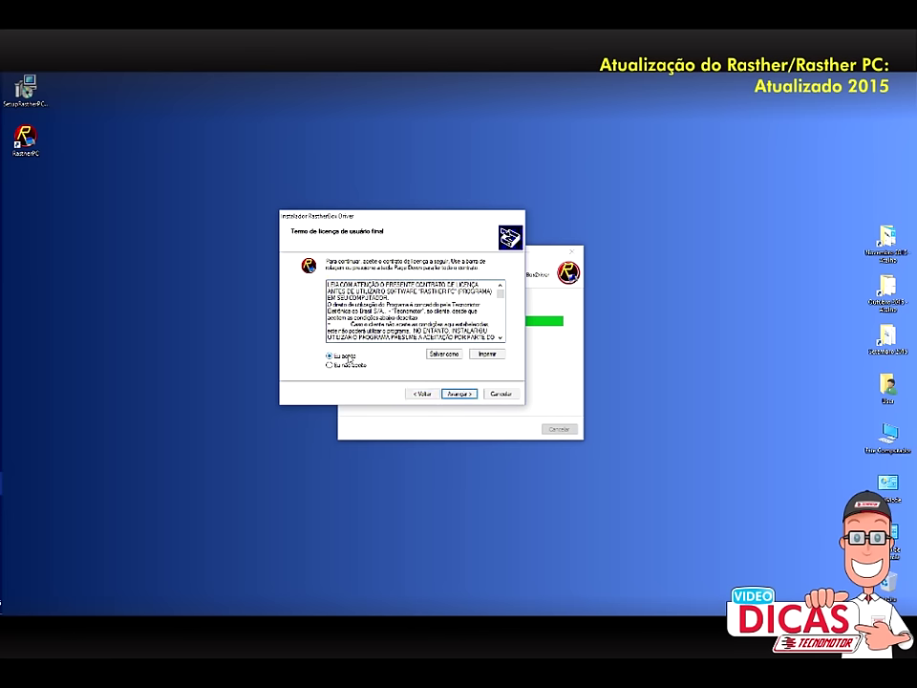
click(471, 394)
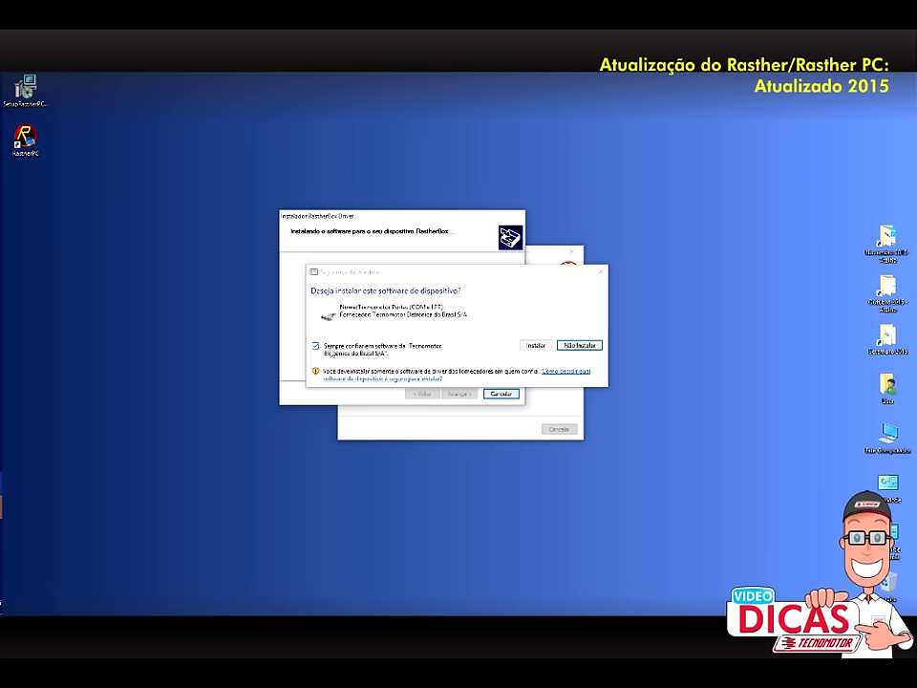
click(541, 346)
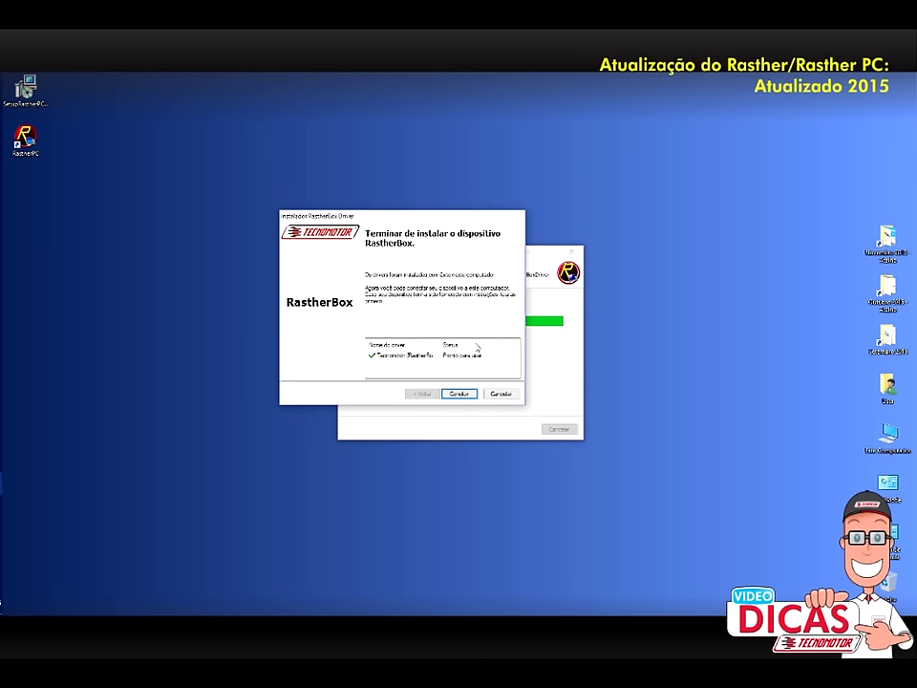
click(462, 399)
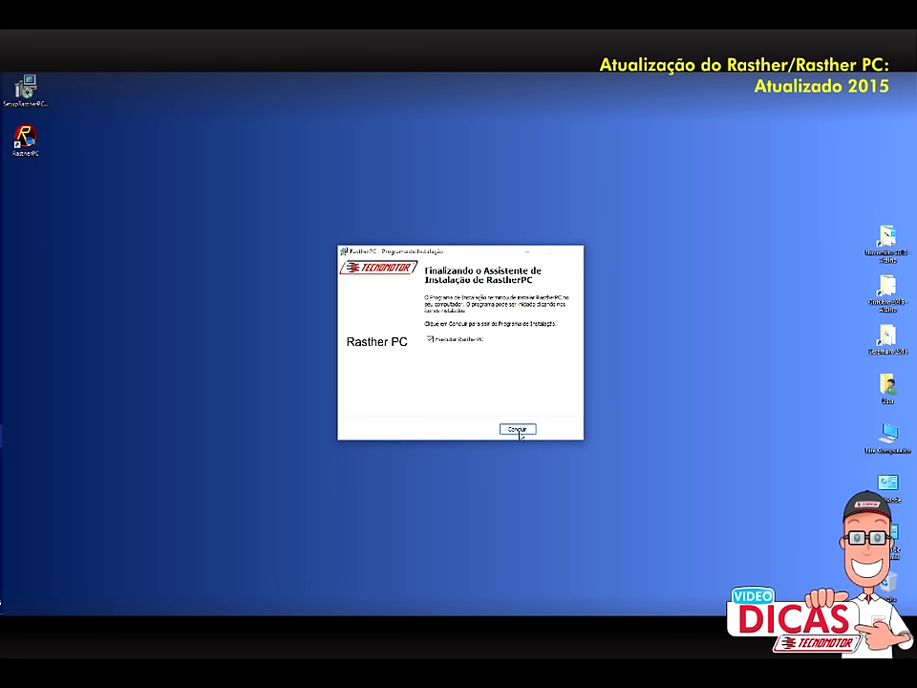
Finish the RastherPC setup with the program set to launch, and accept its software licence terms.
click(518, 429)
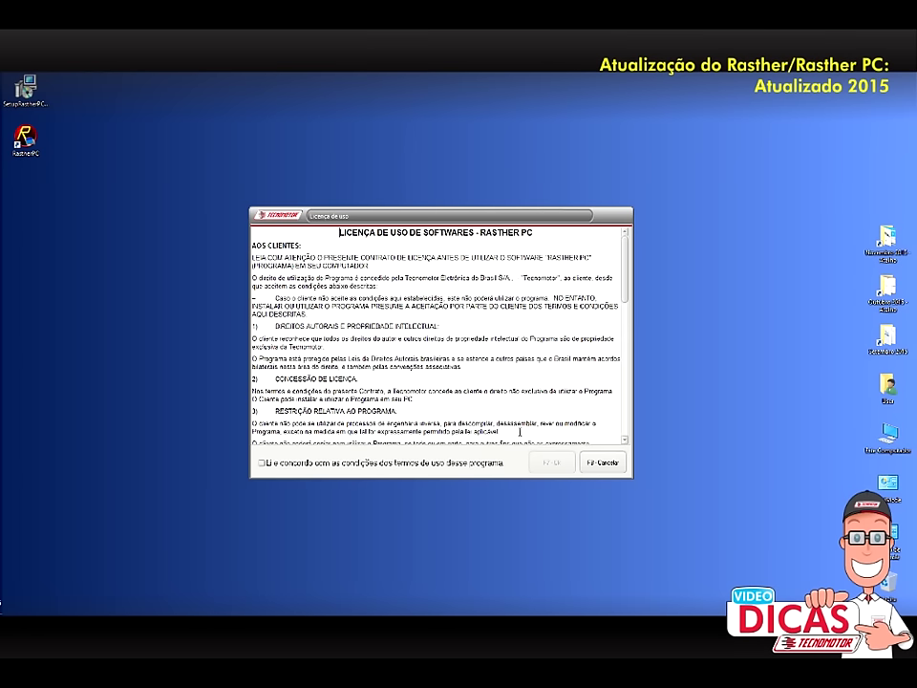
click(263, 464)
scroll(625, 306, down, 3)
drag(626, 306, 628, 435)
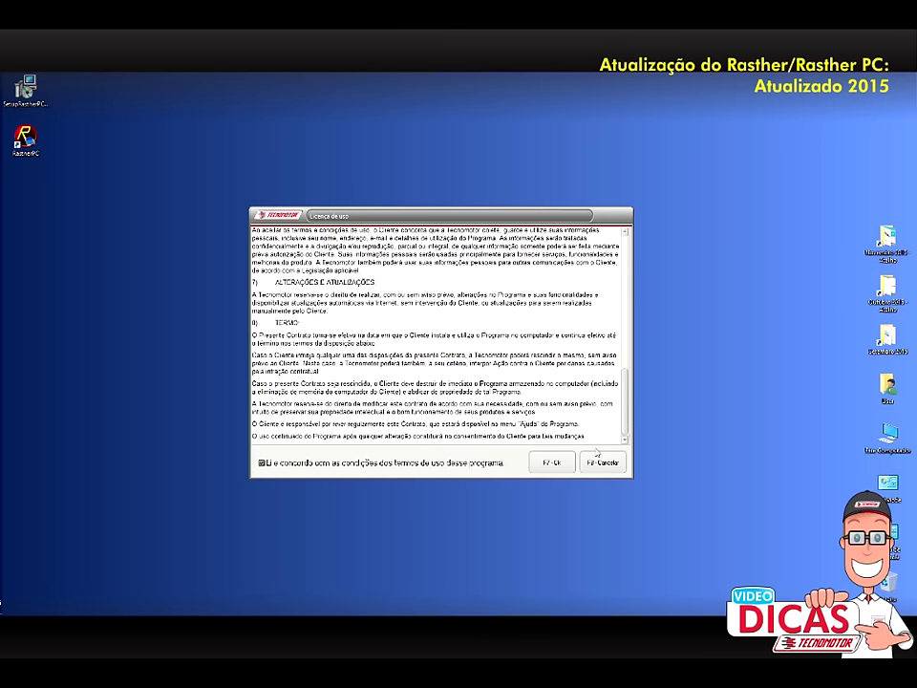
click(554, 462)
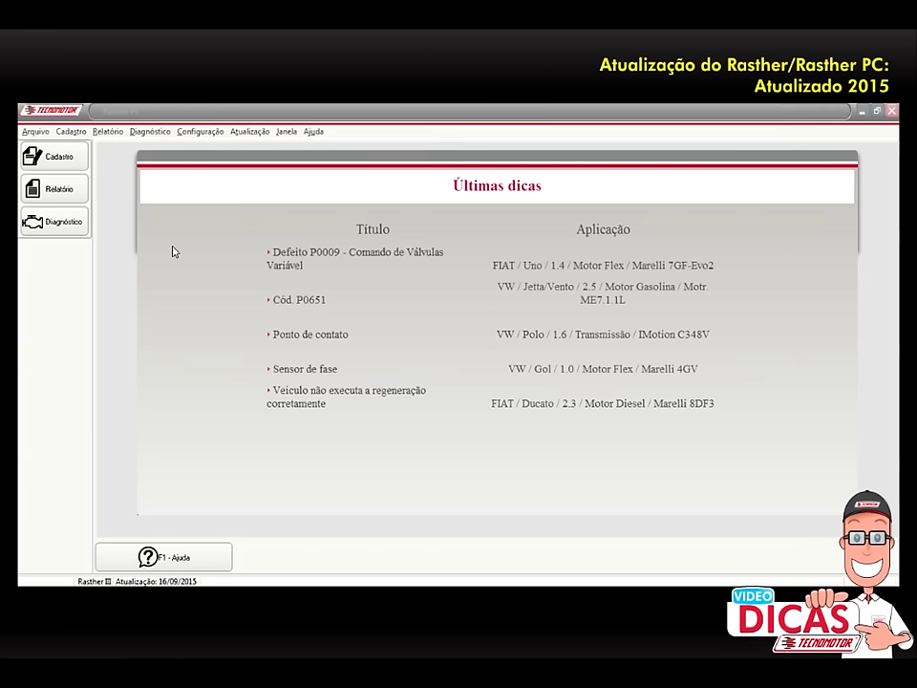
Start the Rasther update, confirming the equipment connection and the test software update.
click(249, 134)
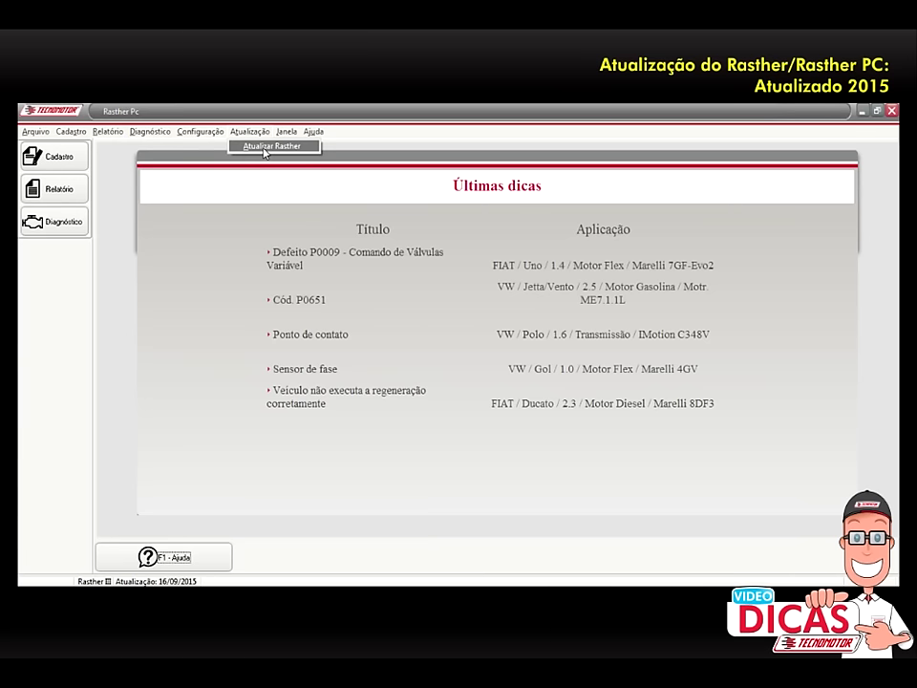
click(268, 148)
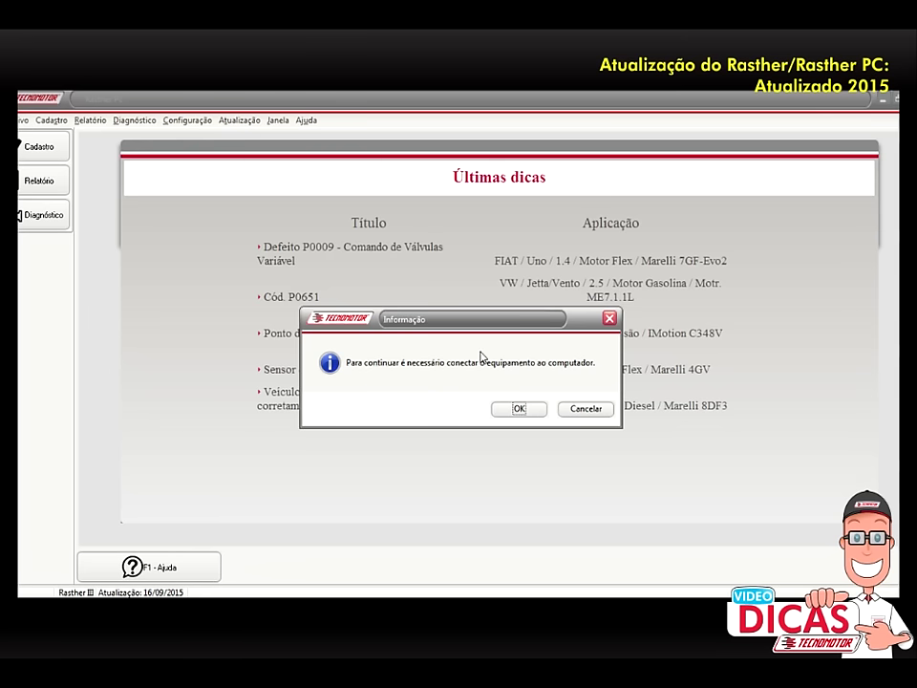
click(519, 407)
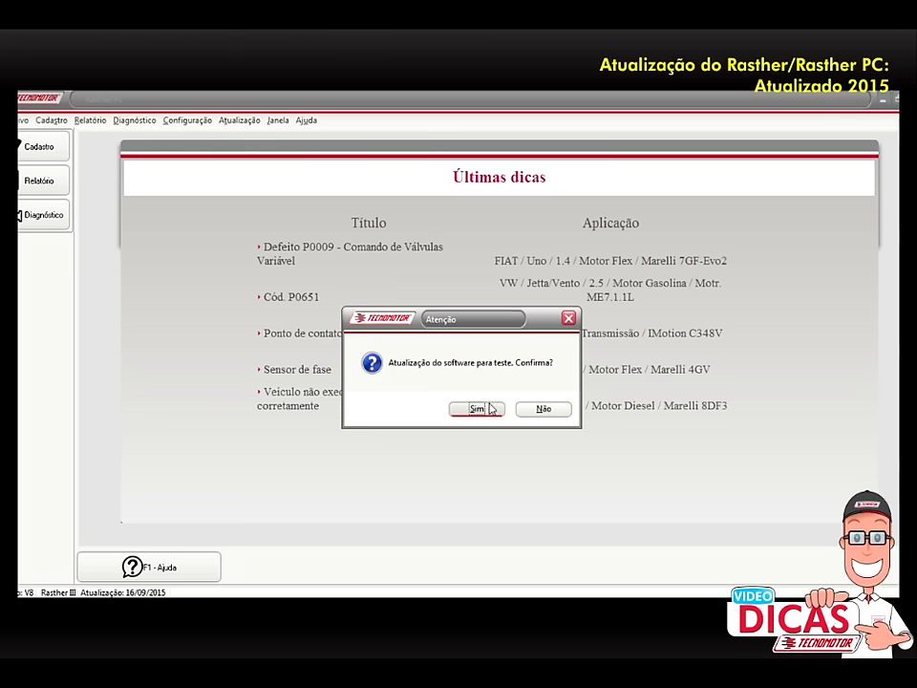
click(490, 406)
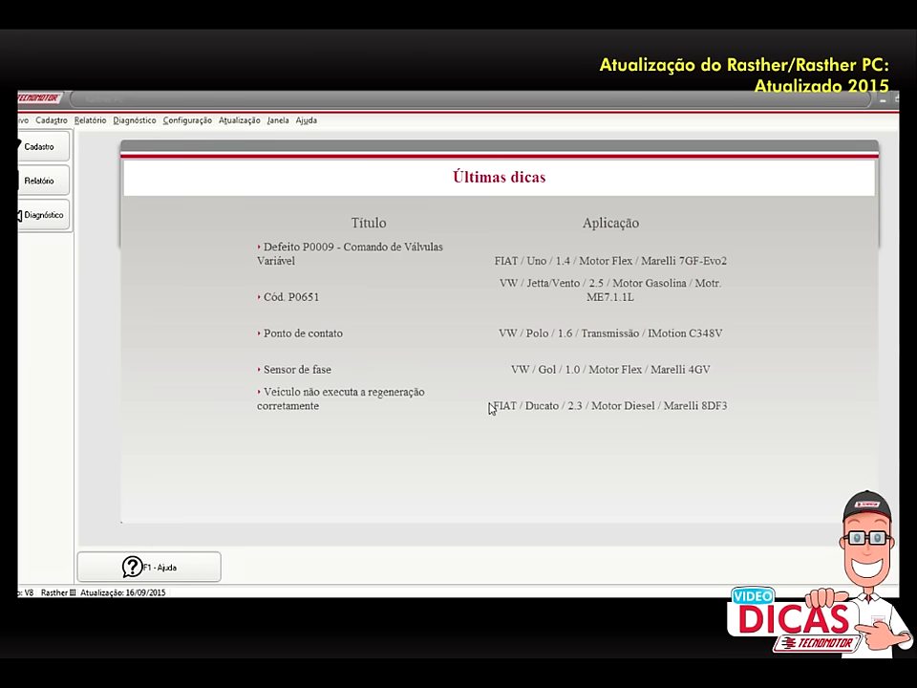
click(530, 366)
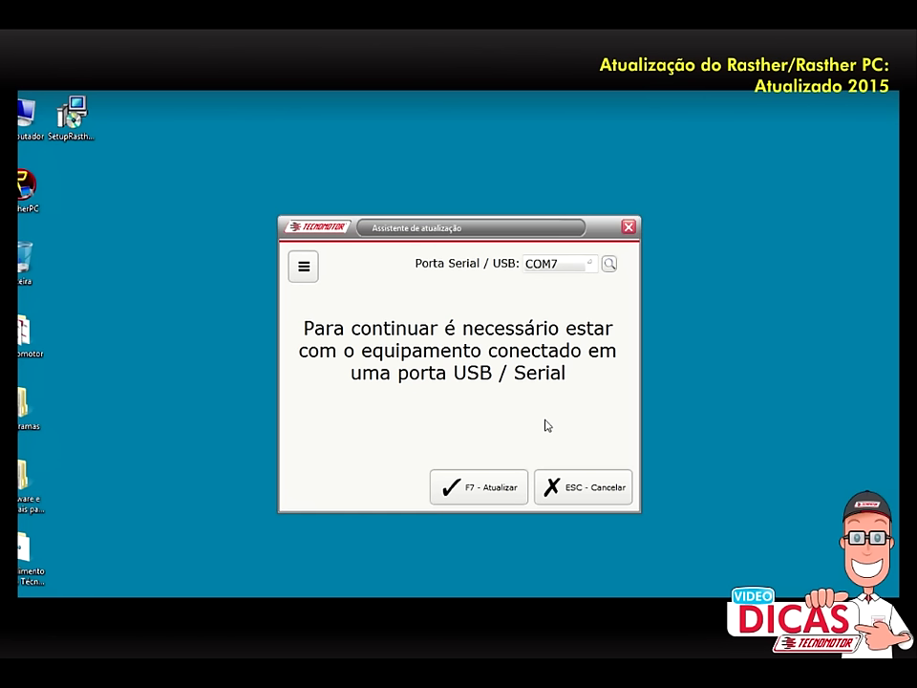
Start updating the equipment through port COM7 and accept the Rasther PC licence terms.
click(490, 479)
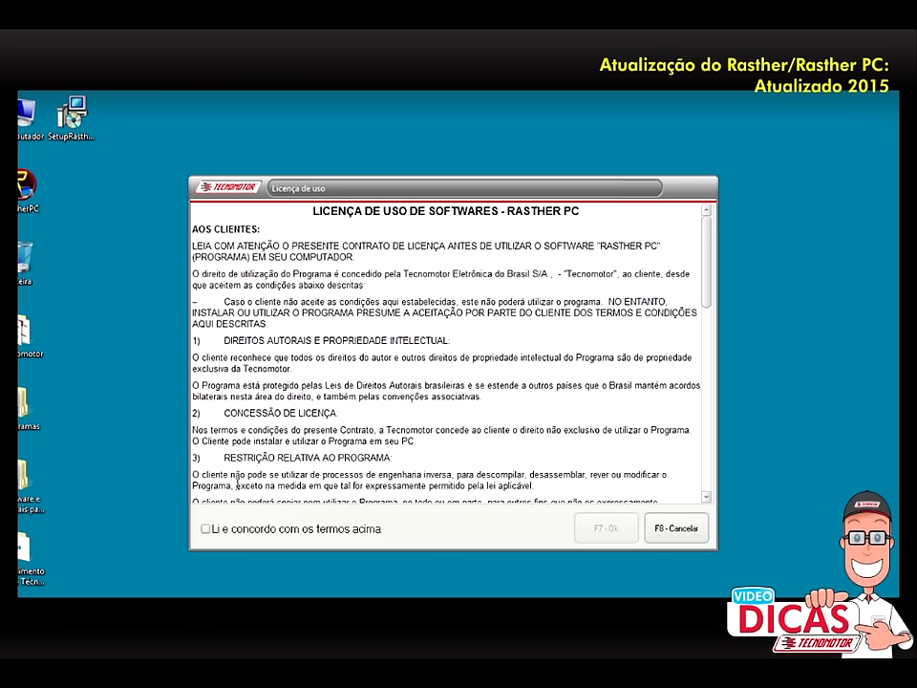
click(206, 531)
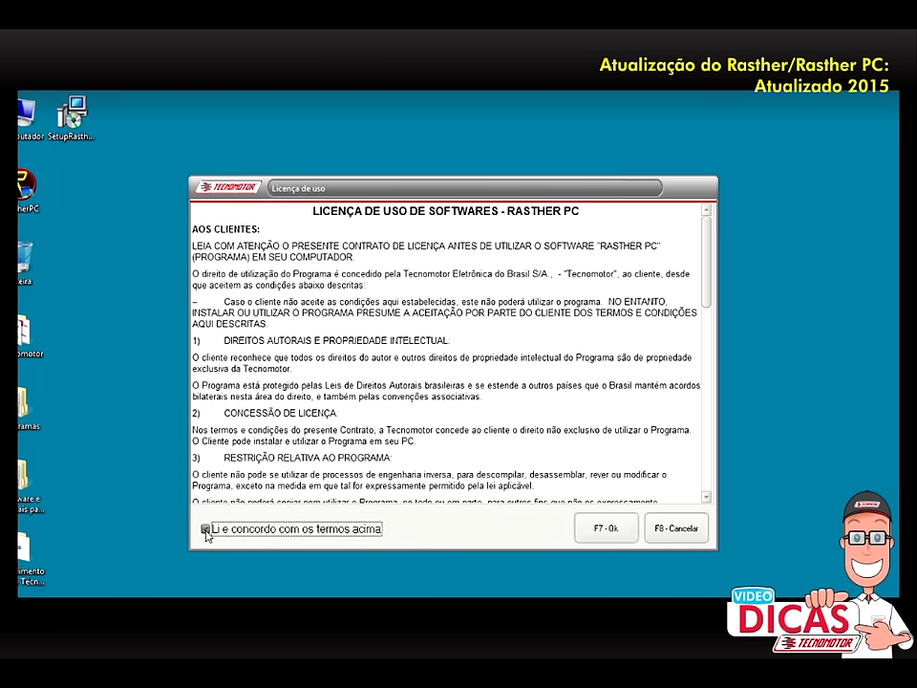
click(607, 531)
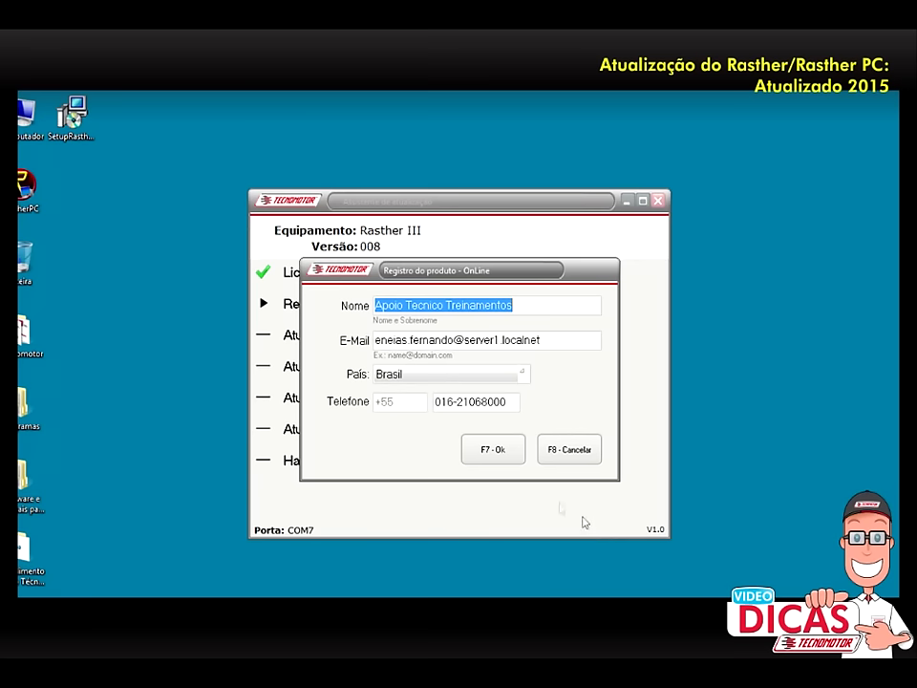
Submit the prefilled online product registration and close the update assistant once all its stages are complete.
click(508, 449)
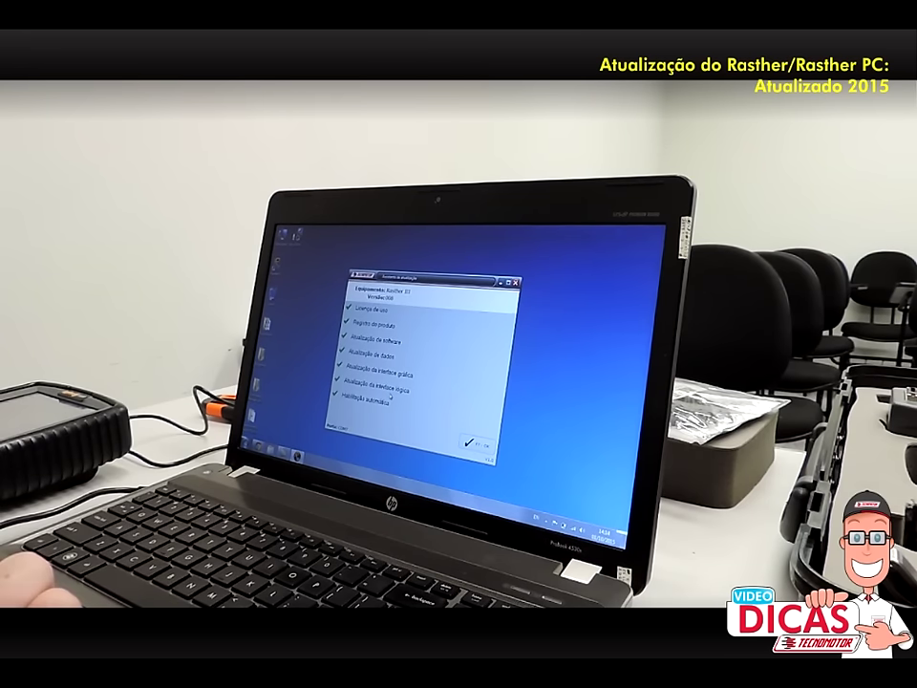
click(483, 445)
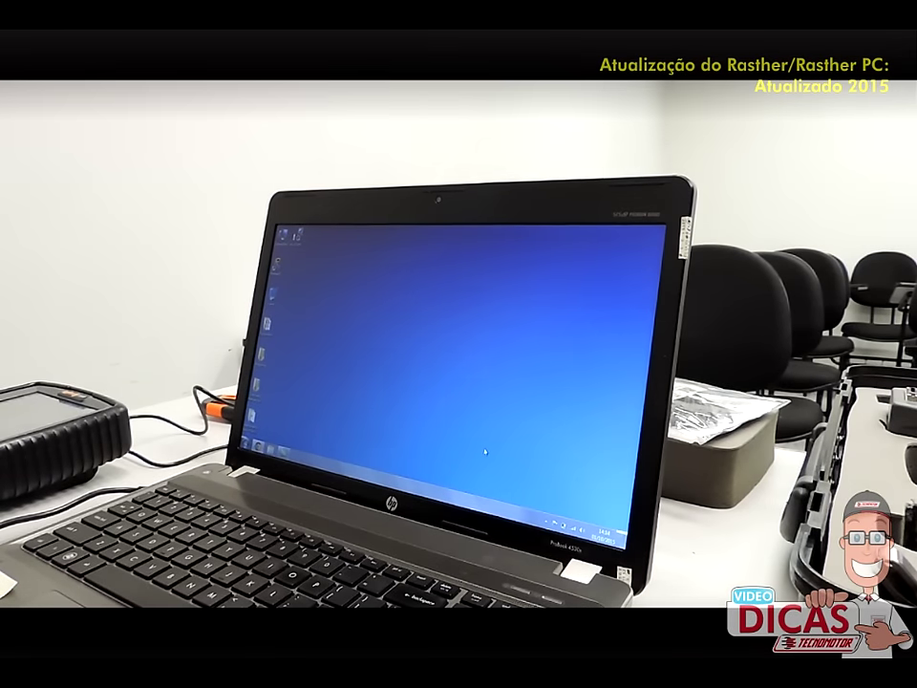